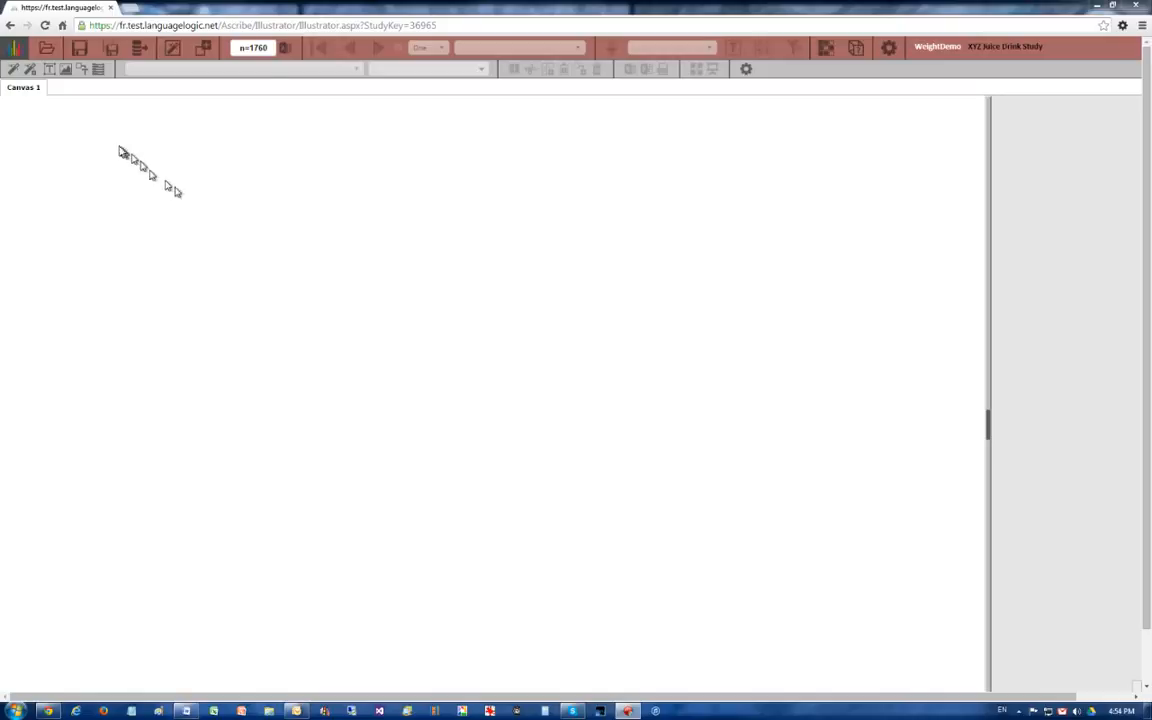
Step: Add a visualization near the canvas's upper-left corner, enlarge it, and show the [name_choice] question as a Cross-Tab
{"action": "left_click", "coordinate": [10, 72]}
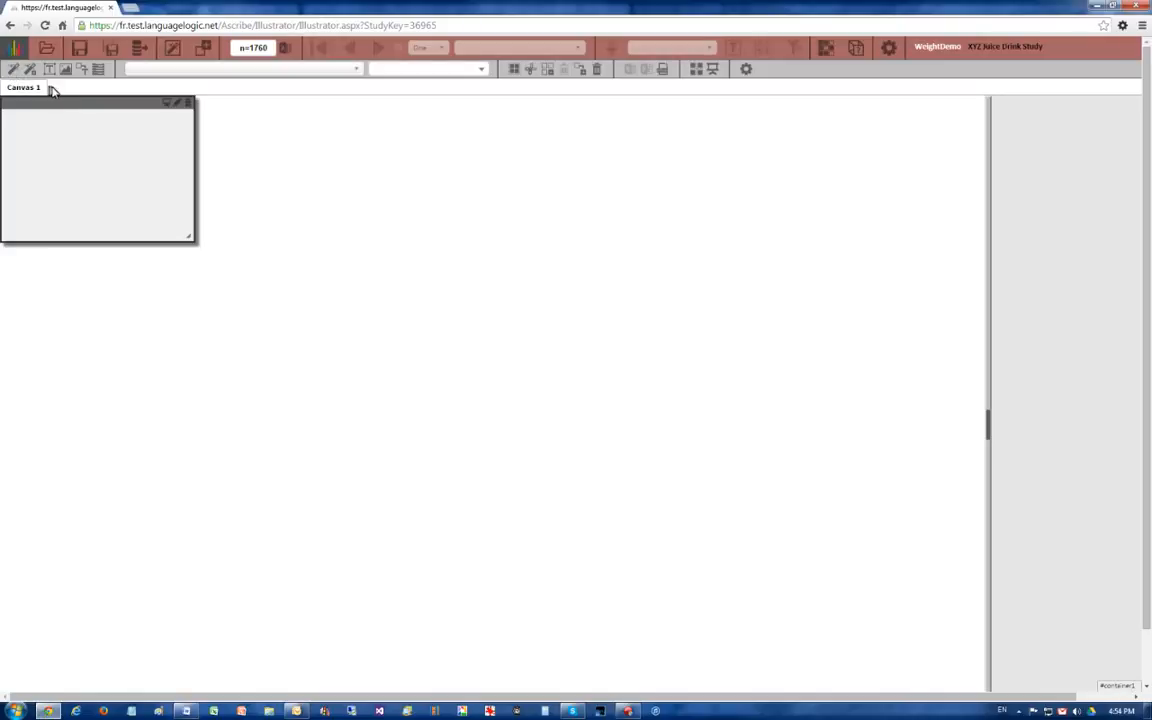
{"action": "left_click_drag", "start_coordinate": [67, 97], "coordinate": [89, 112]}
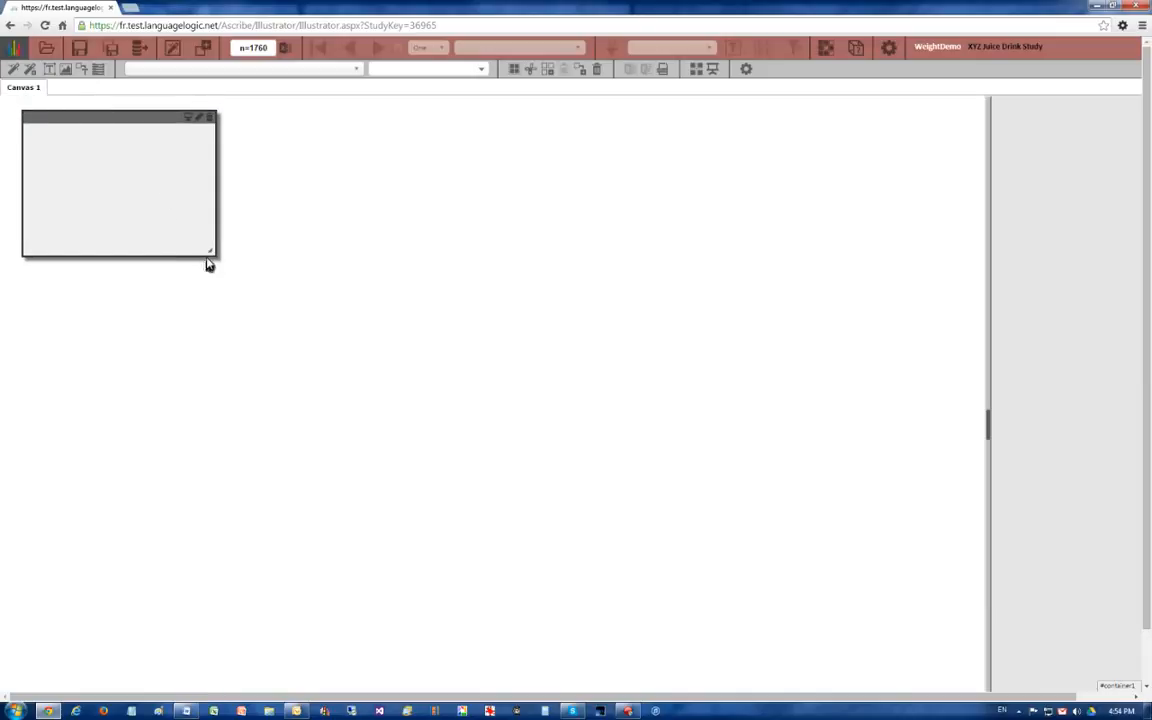
{"action": "left_click_drag", "start_coordinate": [210, 251], "coordinate": [370, 345]}
{"action": "left_click", "coordinate": [355, 69]}
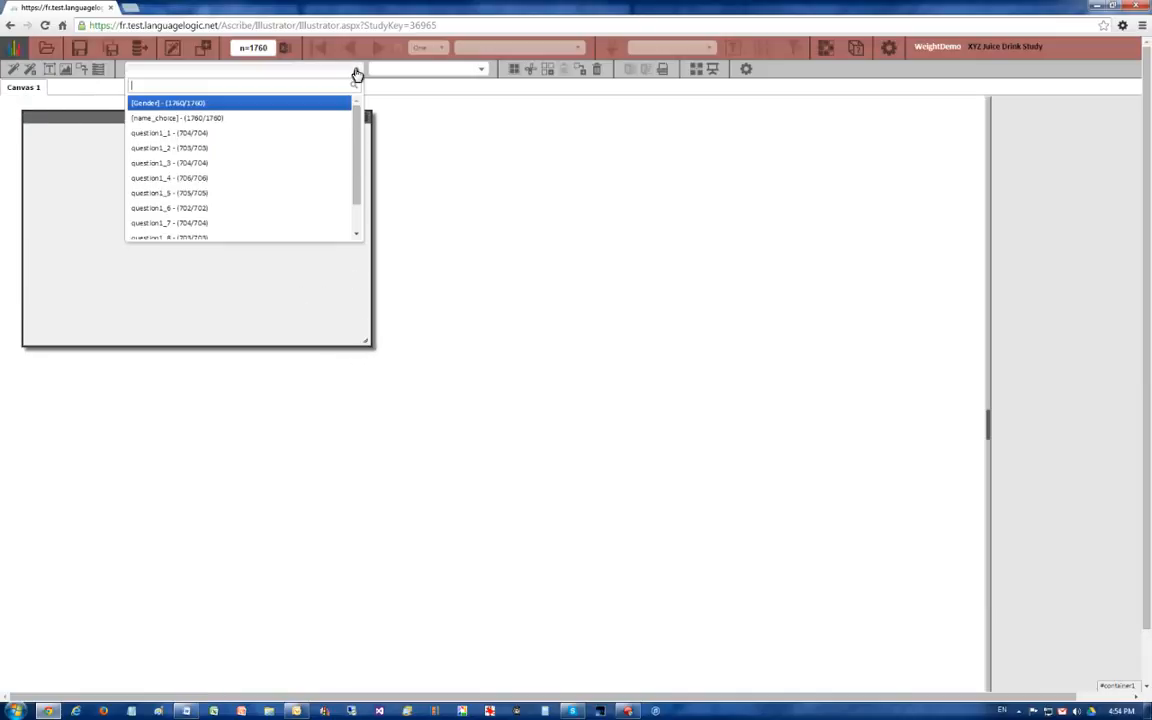
{"action": "left_click", "coordinate": [254, 118]}
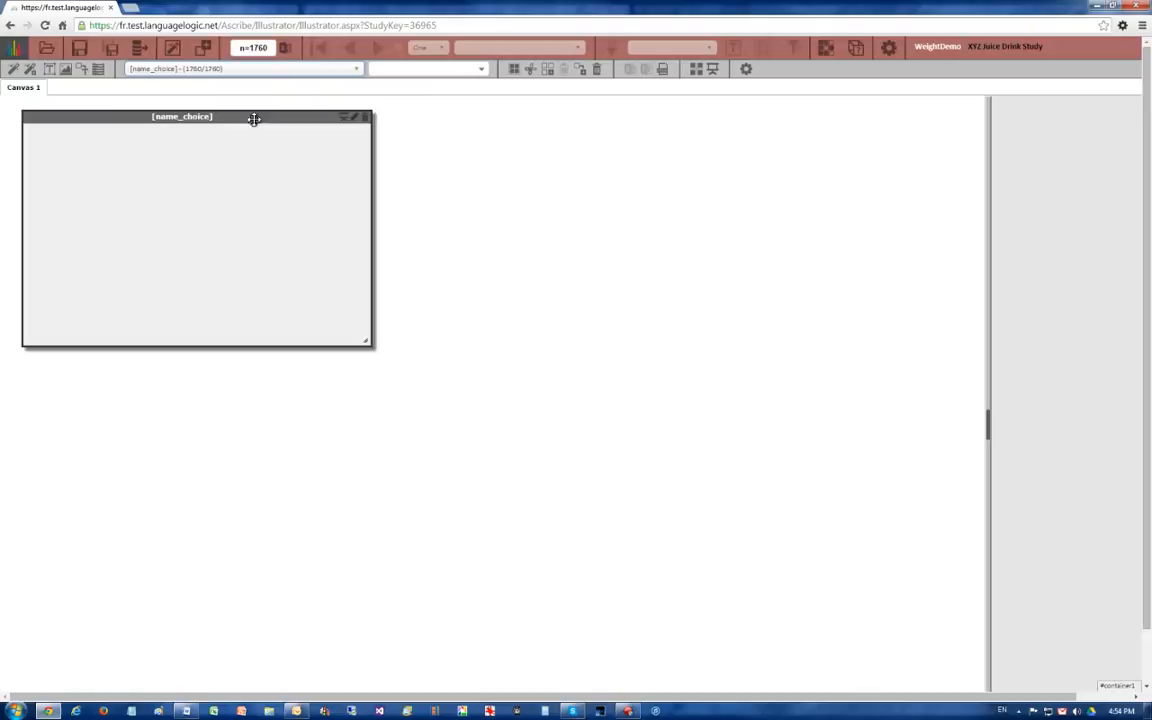
{"action": "left_click", "coordinate": [481, 69]}
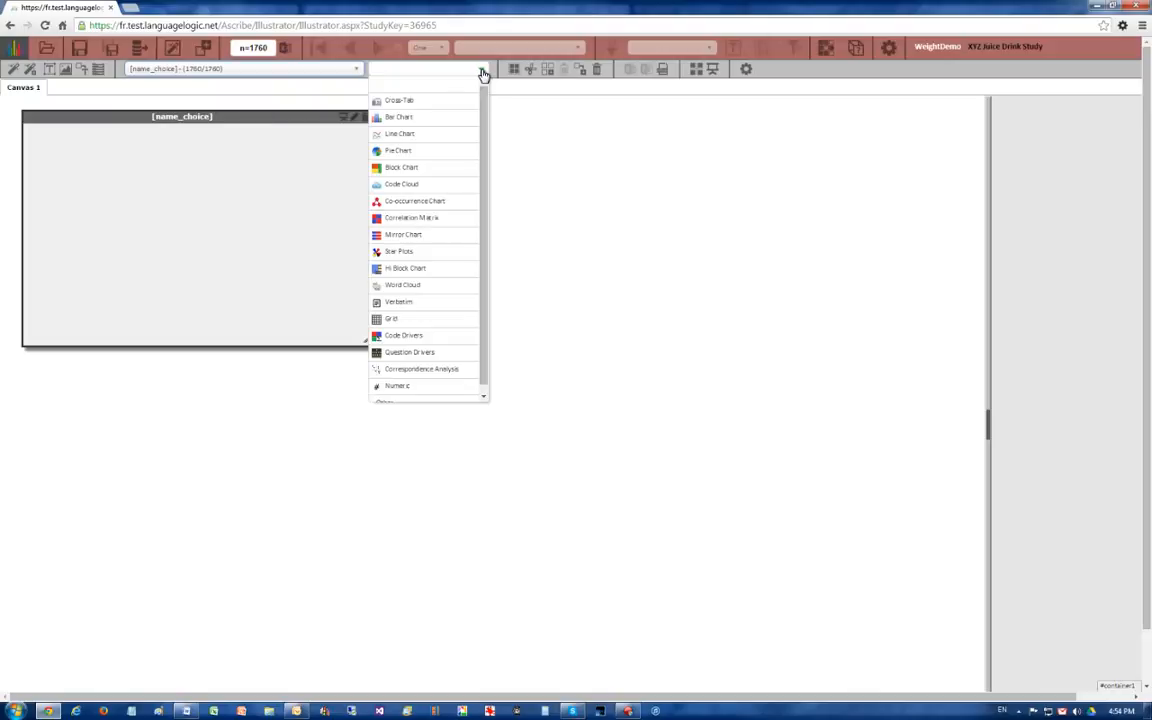
{"action": "left_click", "coordinate": [437, 102]}
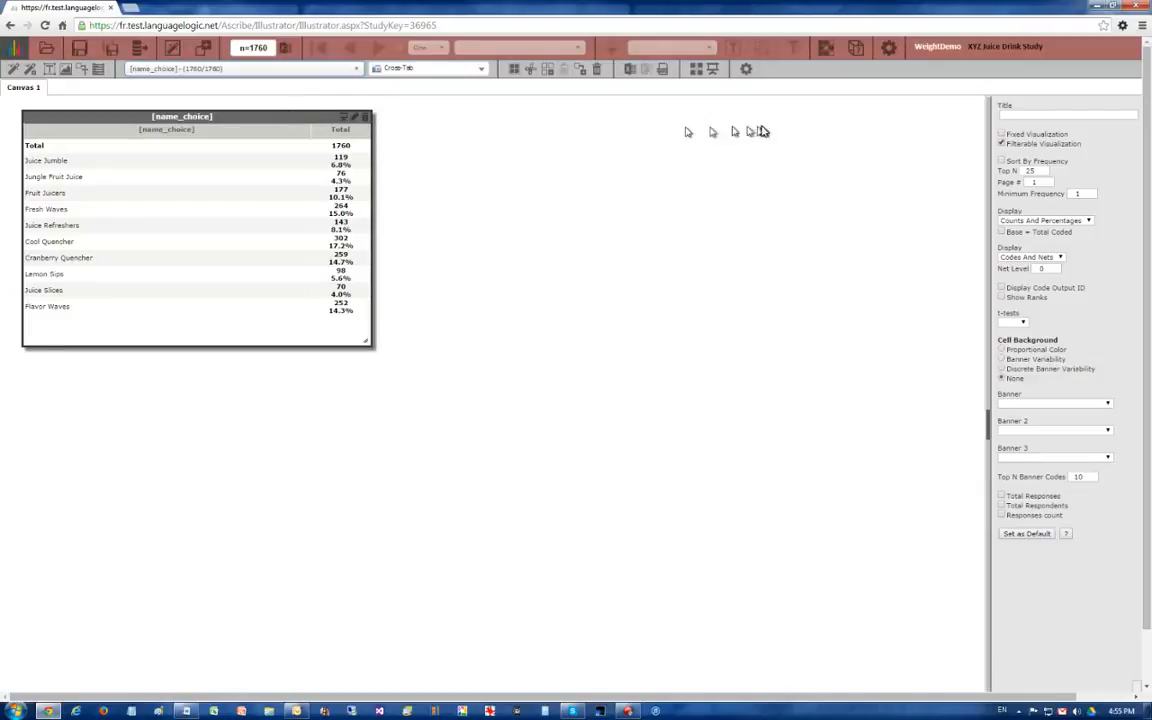
Step: Set the illustration's weighting question to WEIGHT1 and apply the options to the cross-tab
{"action": "left_click", "coordinate": [889, 50]}
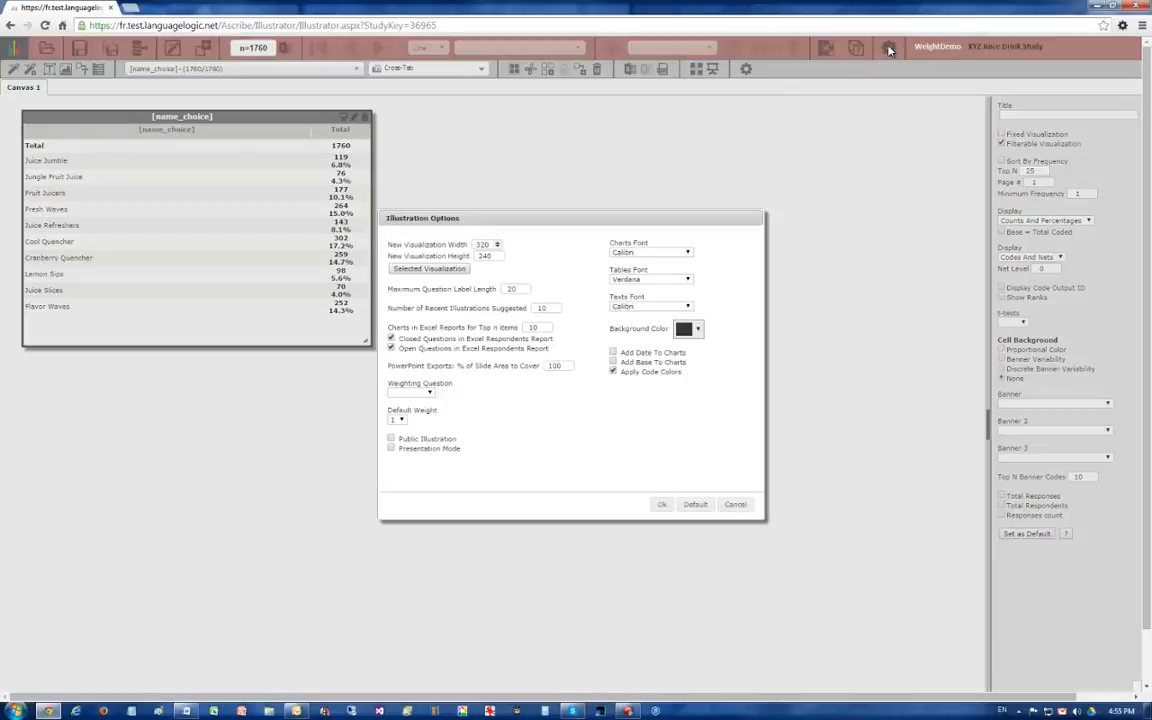
{"action": "left_click", "coordinate": [430, 393]}
{"action": "left_click", "coordinate": [425, 411]}
{"action": "left_click", "coordinate": [659, 507]}
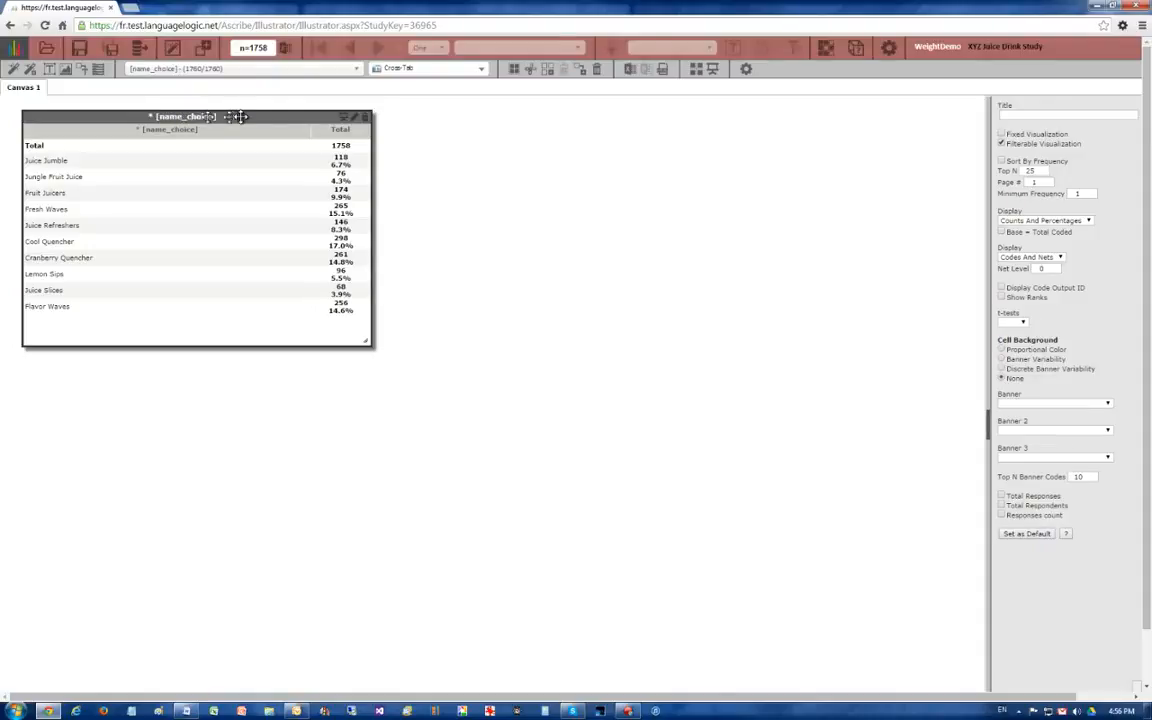
Step: Clear the illustration's weighting question and apply the options
{"action": "left_click", "coordinate": [888, 47]}
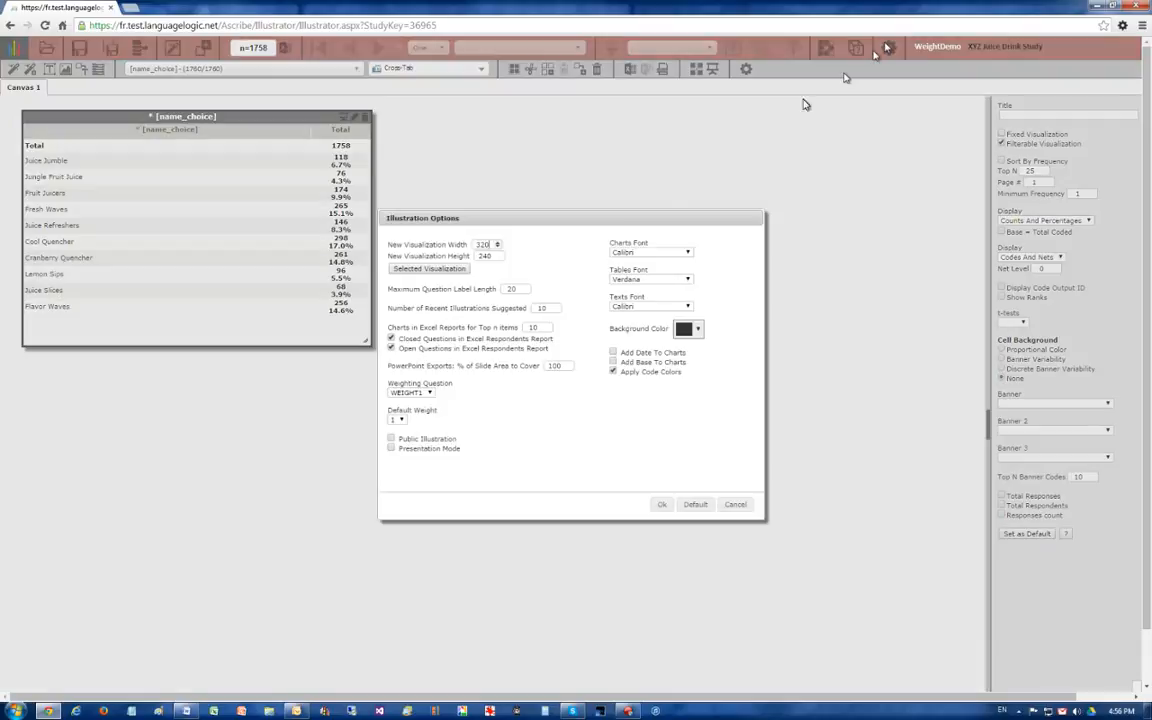
{"action": "left_click", "coordinate": [412, 392]}
{"action": "left_click", "coordinate": [420, 403]}
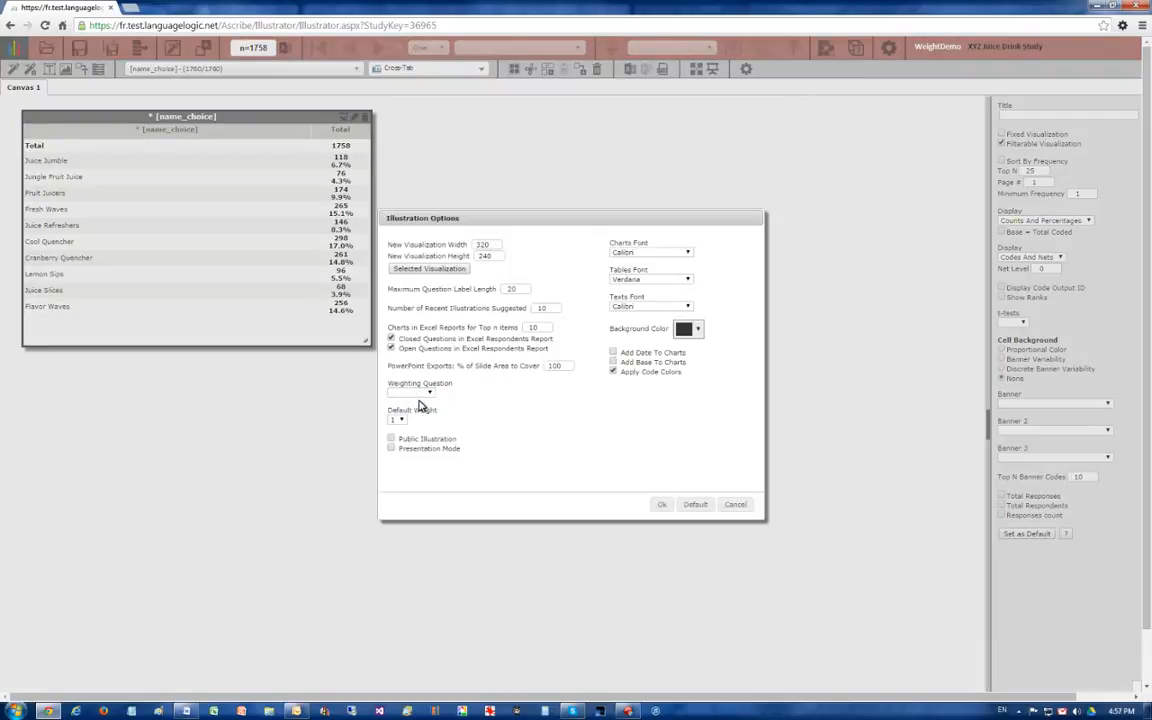
{"action": "left_click", "coordinate": [664, 507]}
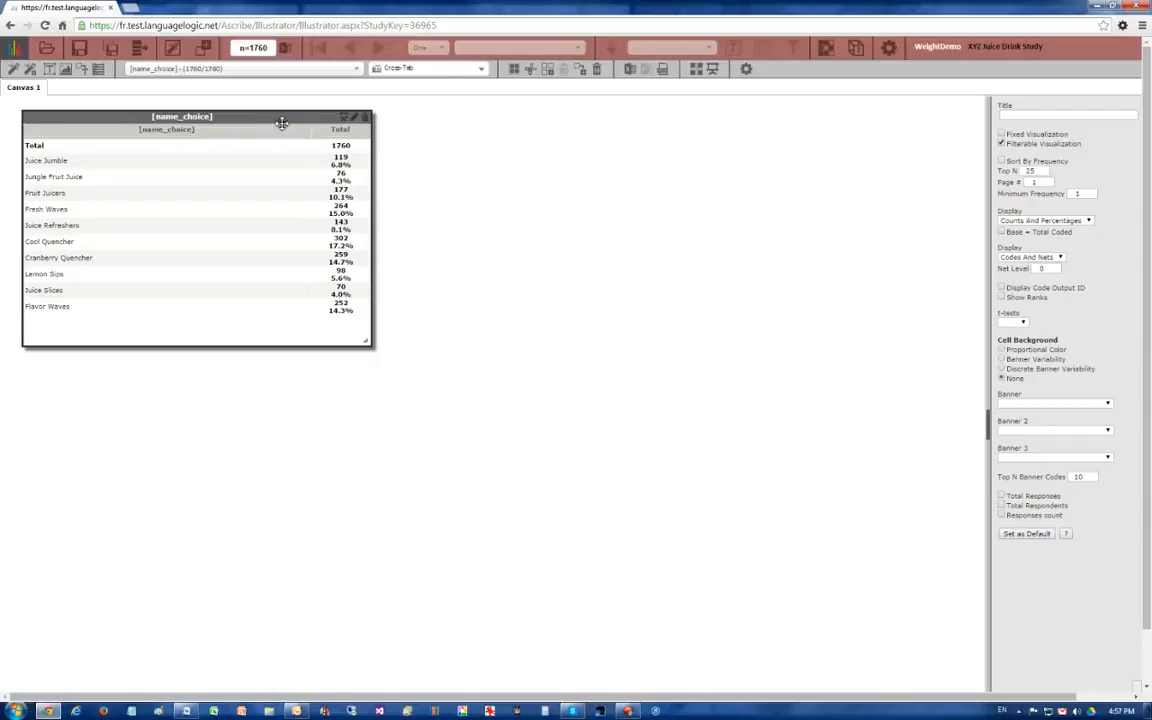
Step: Add a second, enlarged visualization beside the cross-tab and show the [Gender] question in it as a Bar Chart
{"action": "left_click", "coordinate": [13, 70]}
{"action": "left_click_drag", "start_coordinate": [54, 105], "coordinate": [435, 111]}
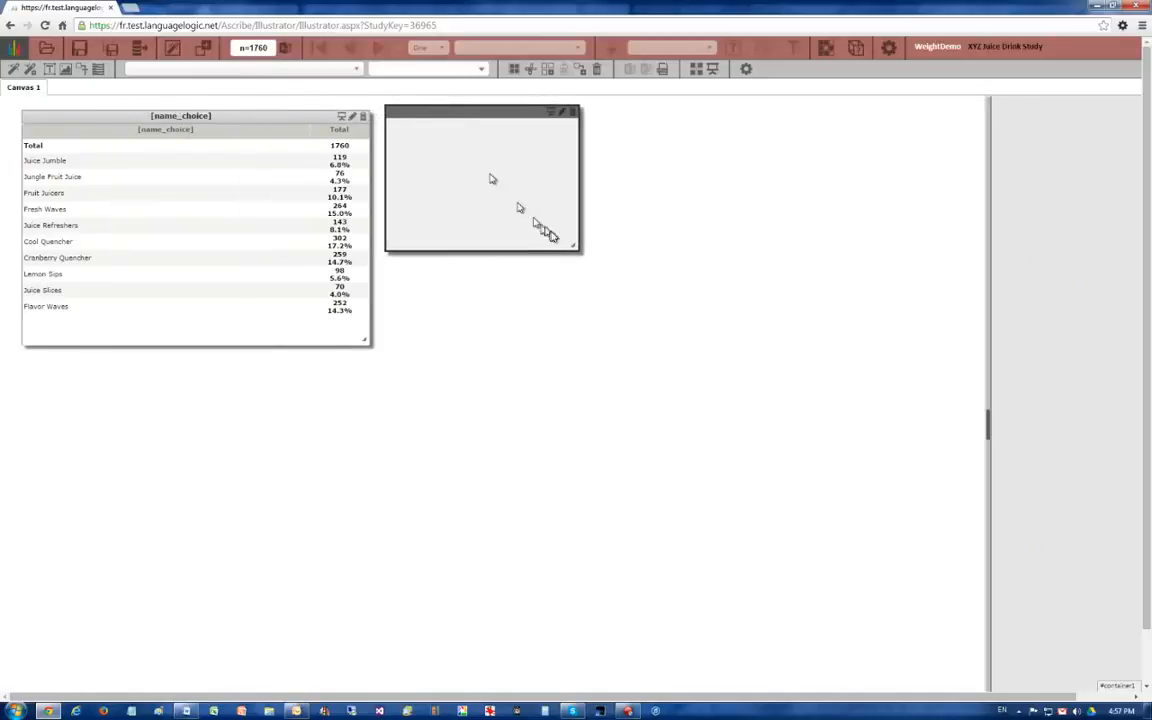
{"action": "left_click_drag", "start_coordinate": [574, 246], "coordinate": [576, 404]}
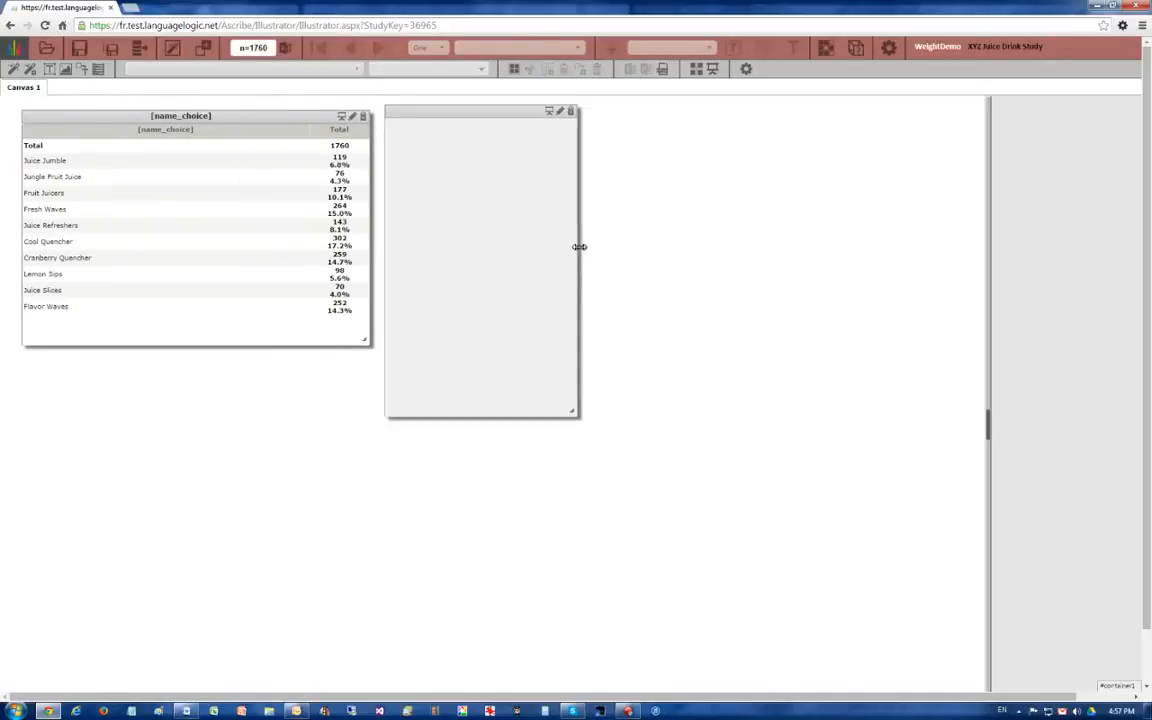
{"action": "left_click_drag", "start_coordinate": [578, 247], "coordinate": [700, 242]}
{"action": "left_click", "coordinate": [348, 71]}
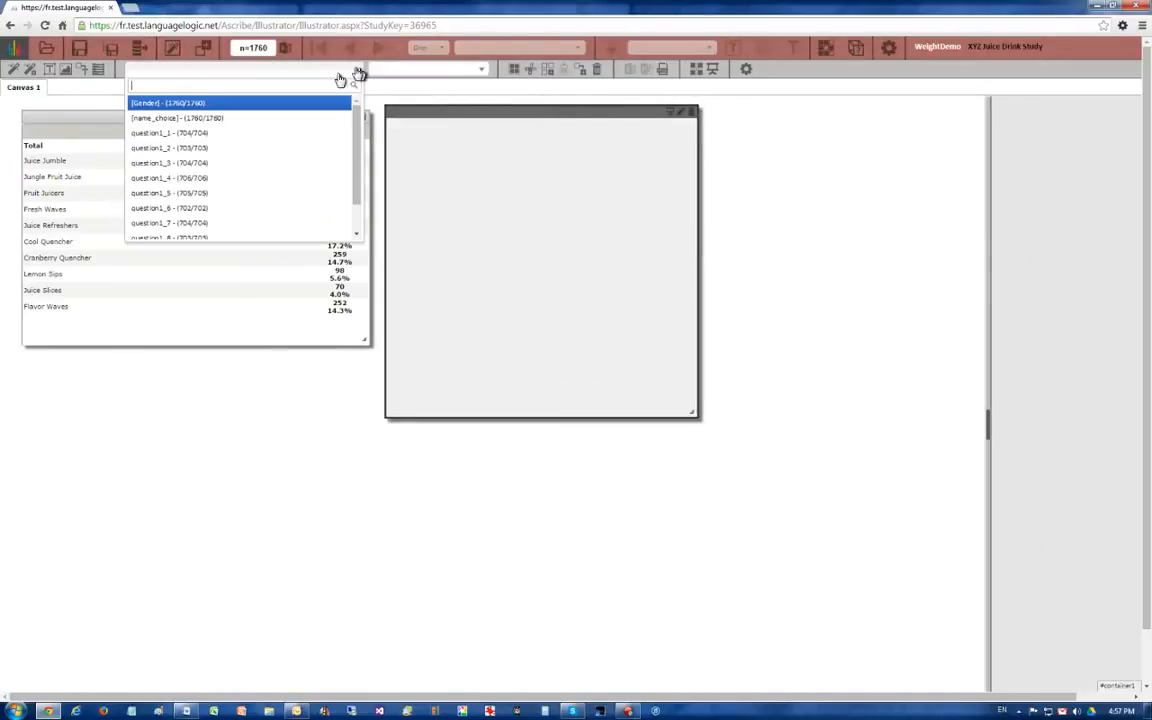
{"action": "left_click", "coordinate": [216, 105]}
{"action": "left_click", "coordinate": [481, 69]}
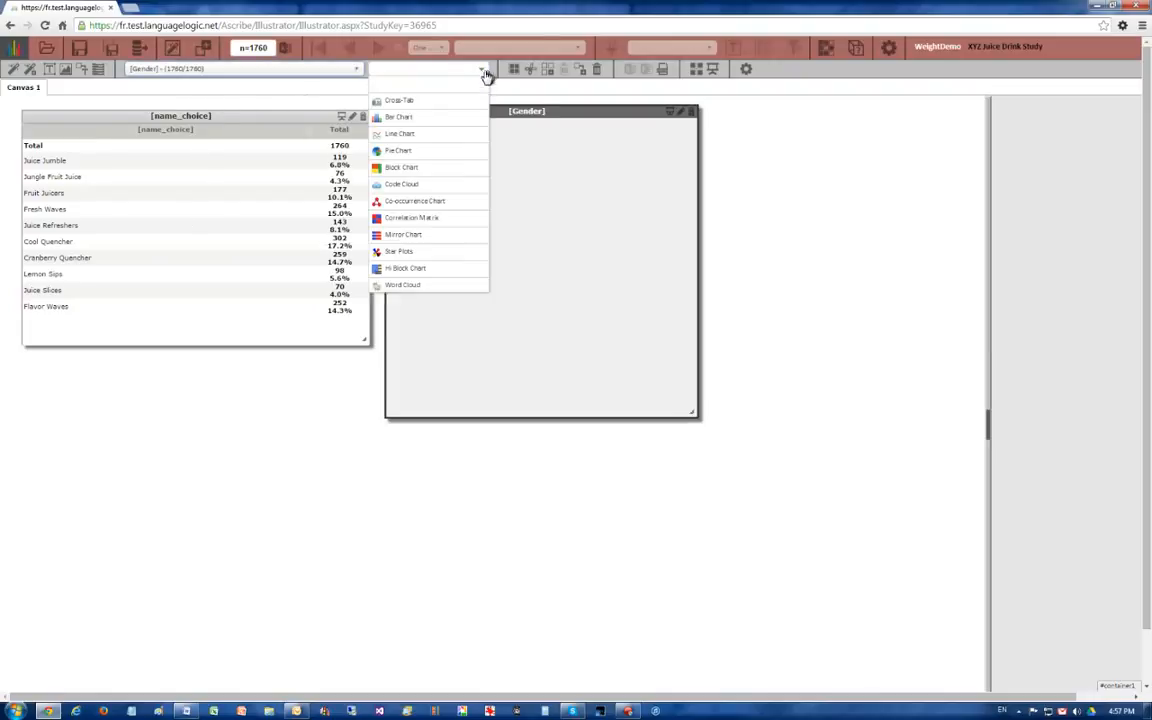
{"action": "left_click", "coordinate": [412, 116]}
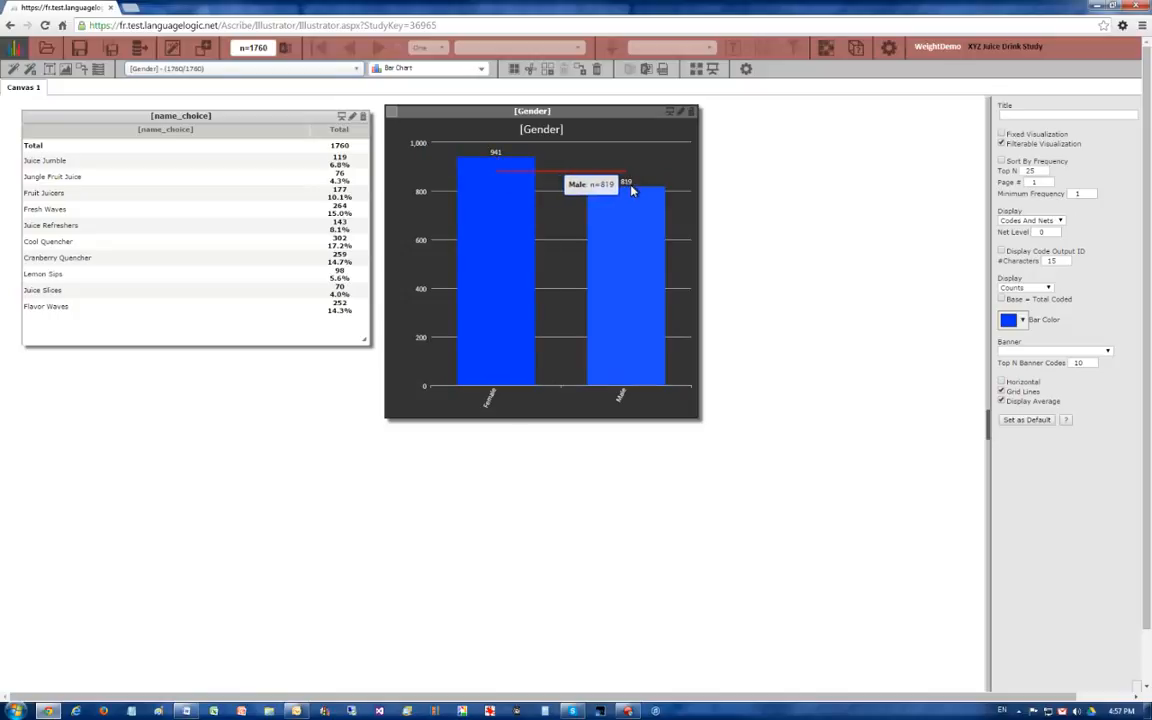
Step: Weight both the cross-tab and the gender chart by WEIGHT1, and inspect the Male bar's weighted count
{"action": "left_click", "coordinate": [887, 50]}
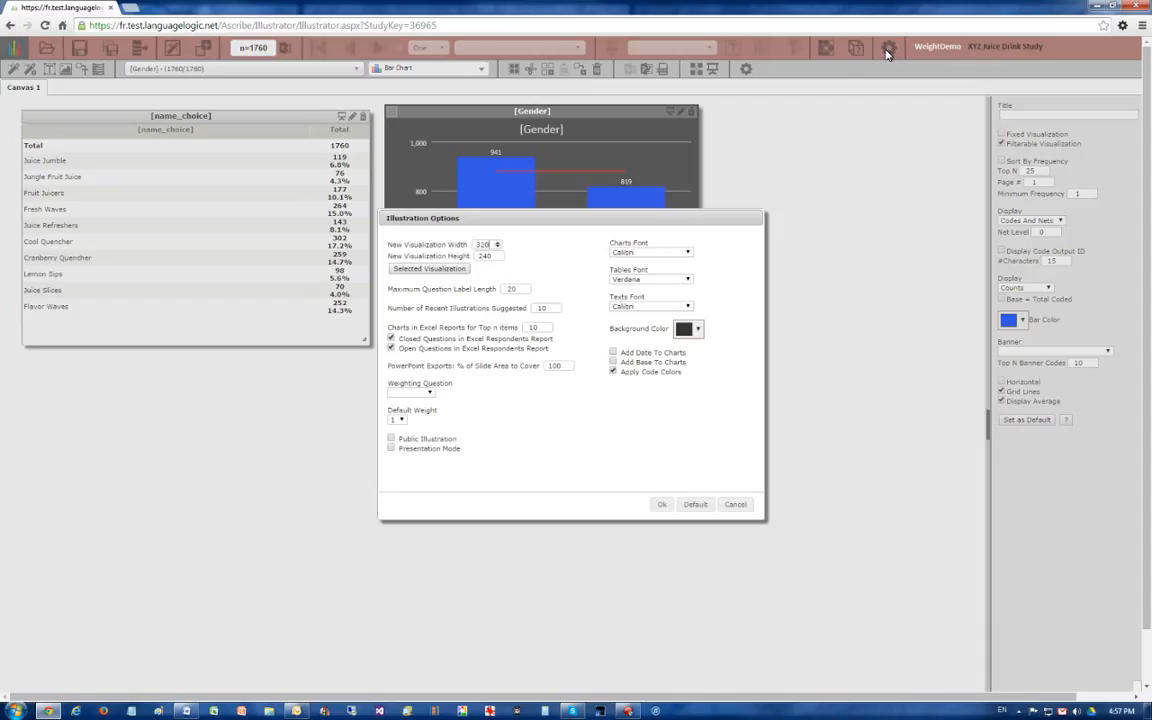
{"action": "left_click", "coordinate": [428, 393]}
{"action": "left_click", "coordinate": [414, 410]}
{"action": "left_click", "coordinate": [662, 504]}
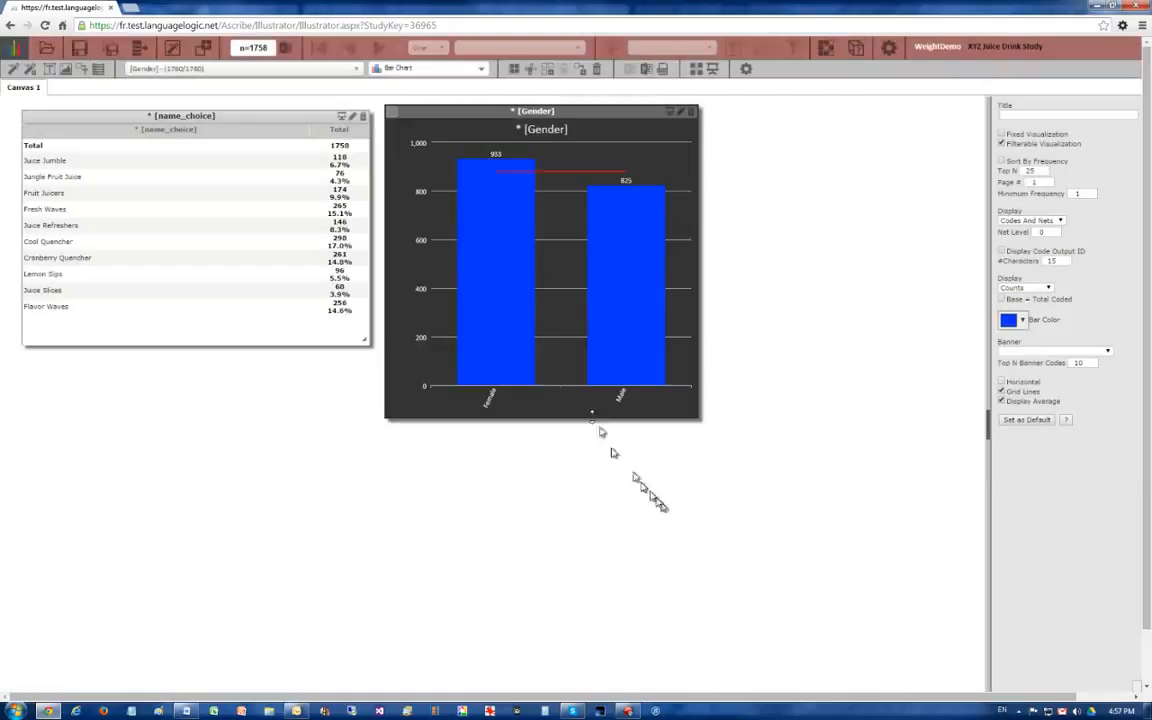
{"action": "mouse_move", "coordinate": [625, 206]}
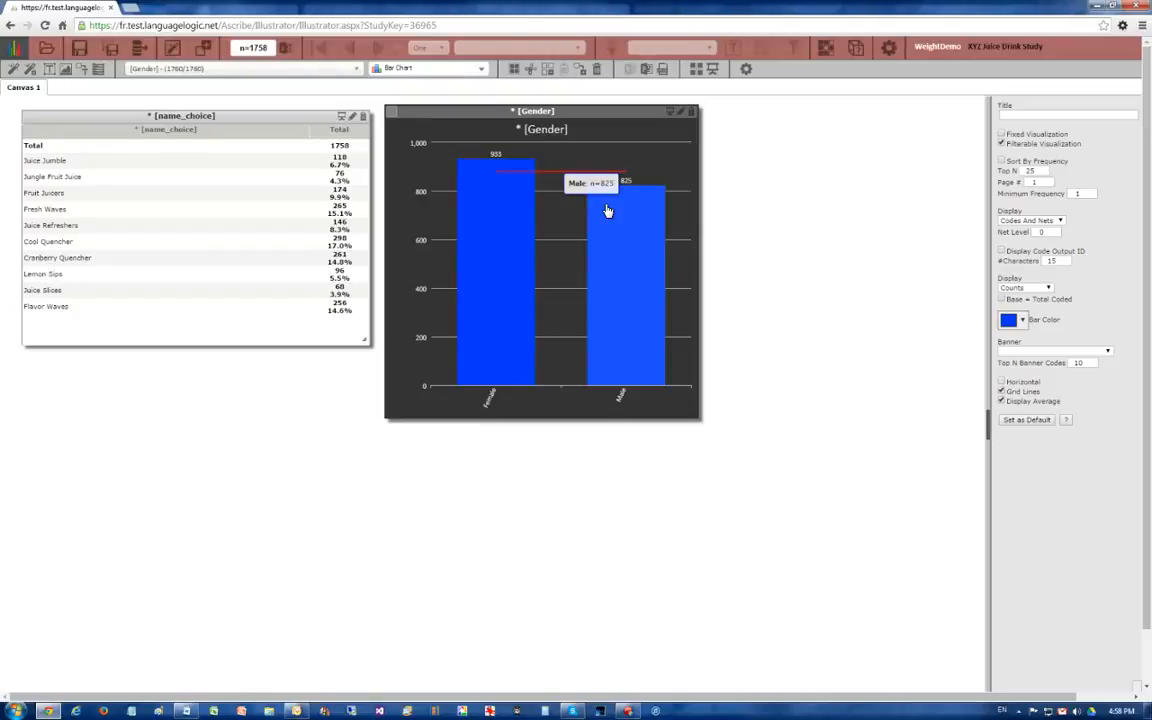
Step: Set the illustration's default weight to 0 while weighting by WEIGHT1
{"action": "left_click", "coordinate": [889, 47]}
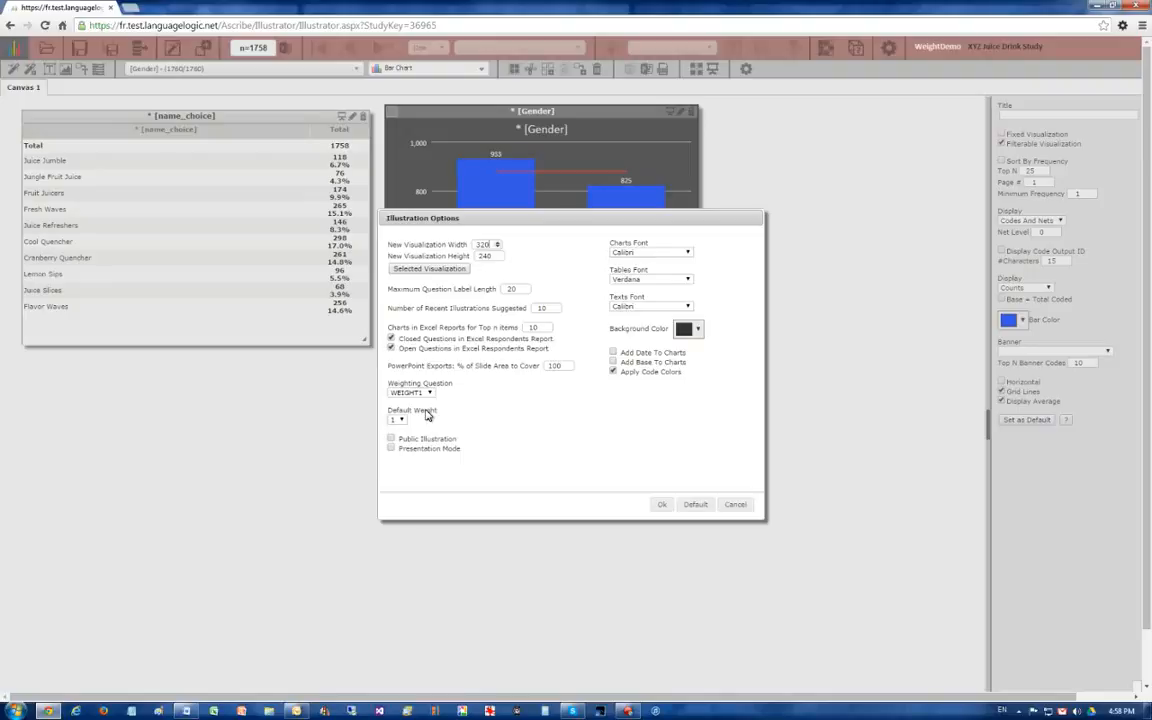
{"action": "left_click", "coordinate": [402, 421]}
{"action": "left_click", "coordinate": [412, 421]}
{"action": "left_click", "coordinate": [396, 420]}
{"action": "left_click", "coordinate": [397, 430]}
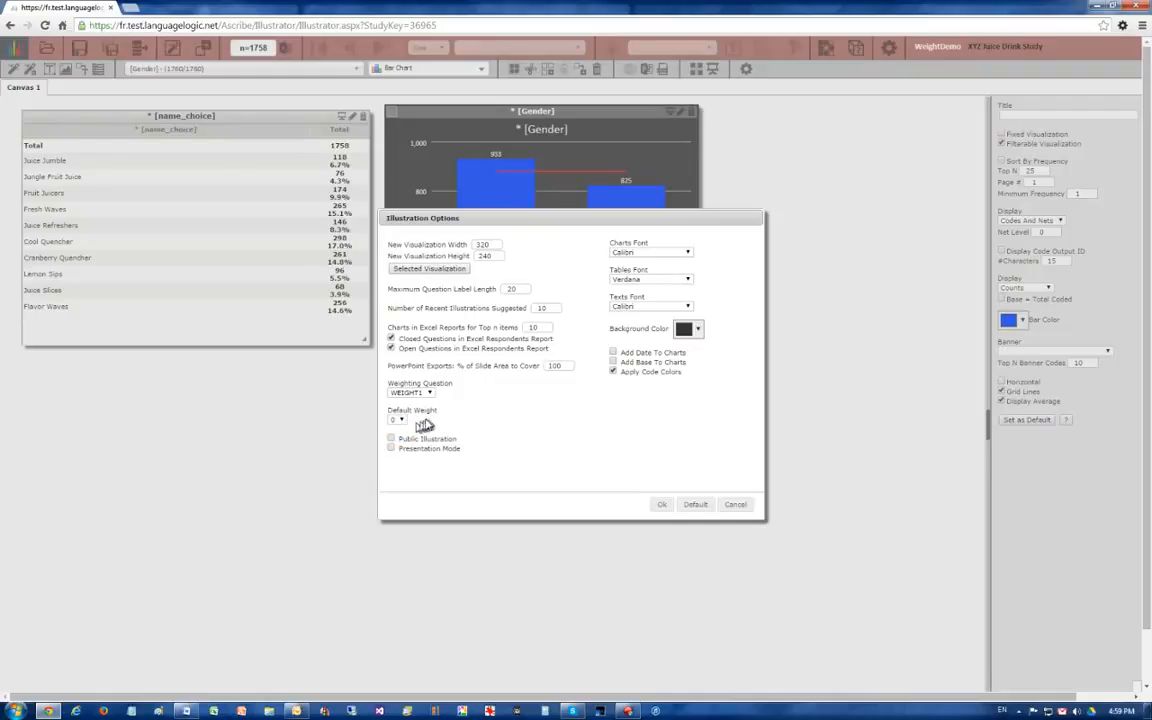